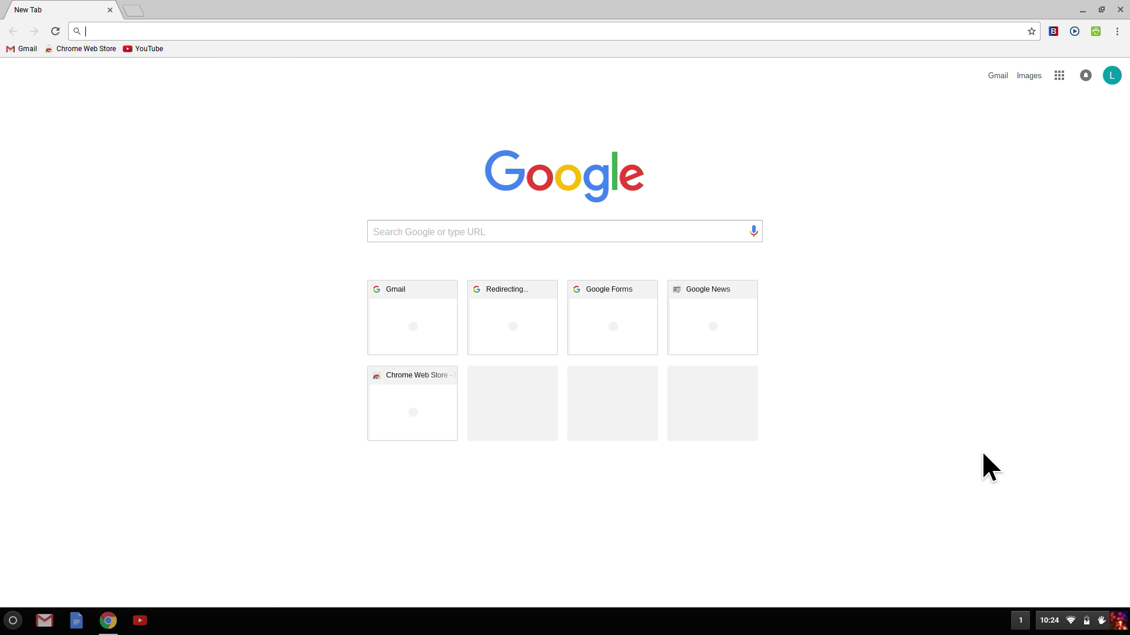
- Zoom the page in several steps, back out one, then reset zoom to default
key(ctrl+plus)
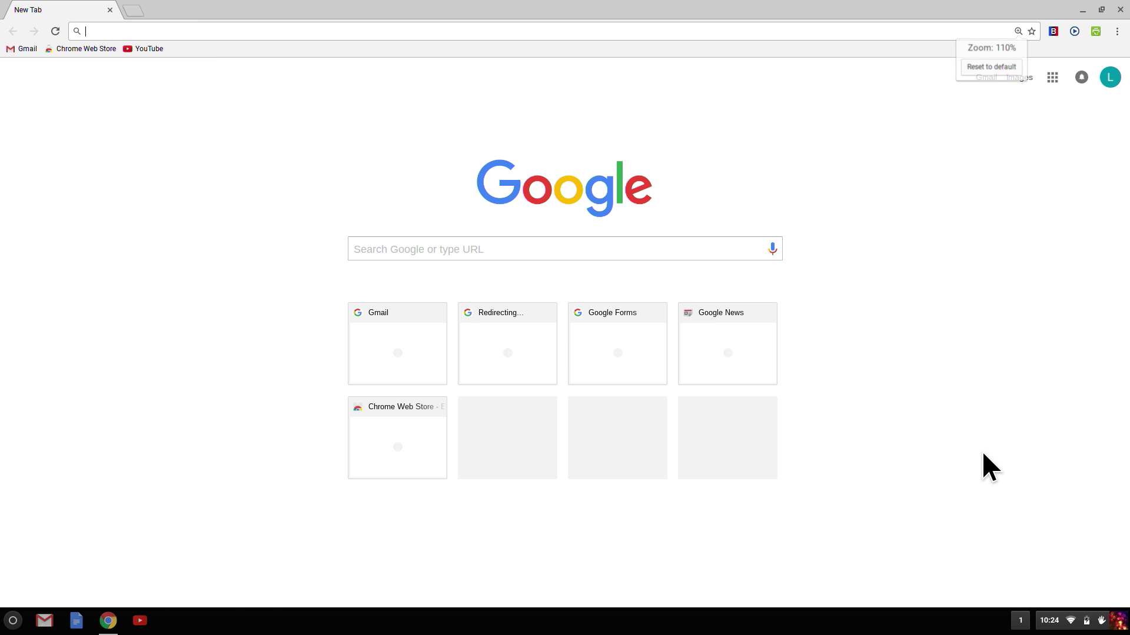
key(ctrl+plus)
key(ctrl+plus)
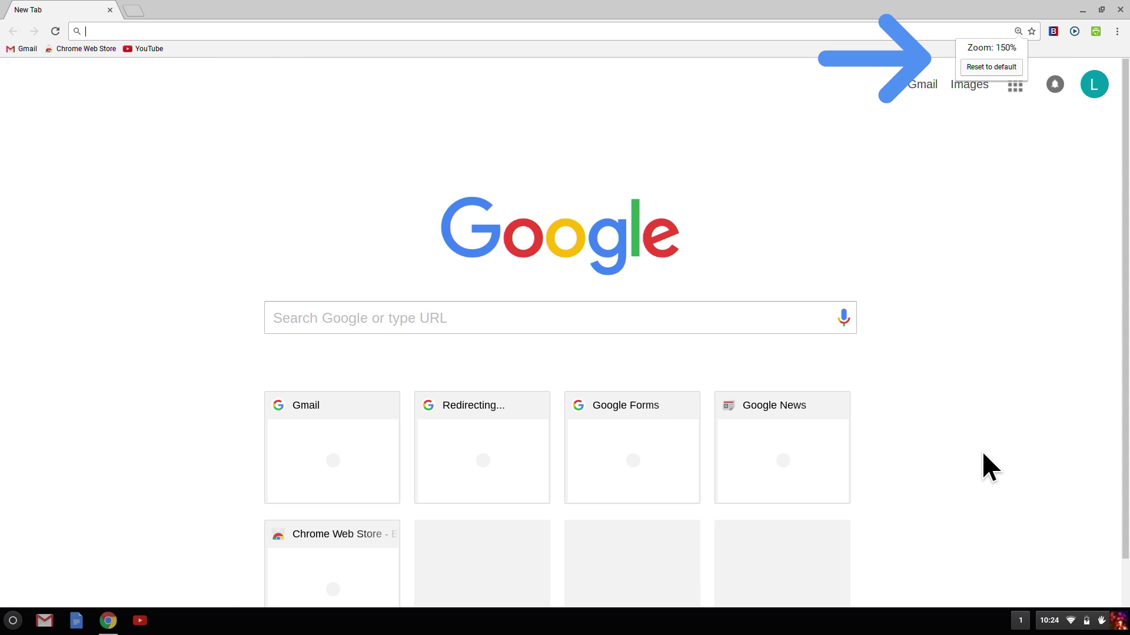
key(ctrl+plus)
key(ctrl+plus)
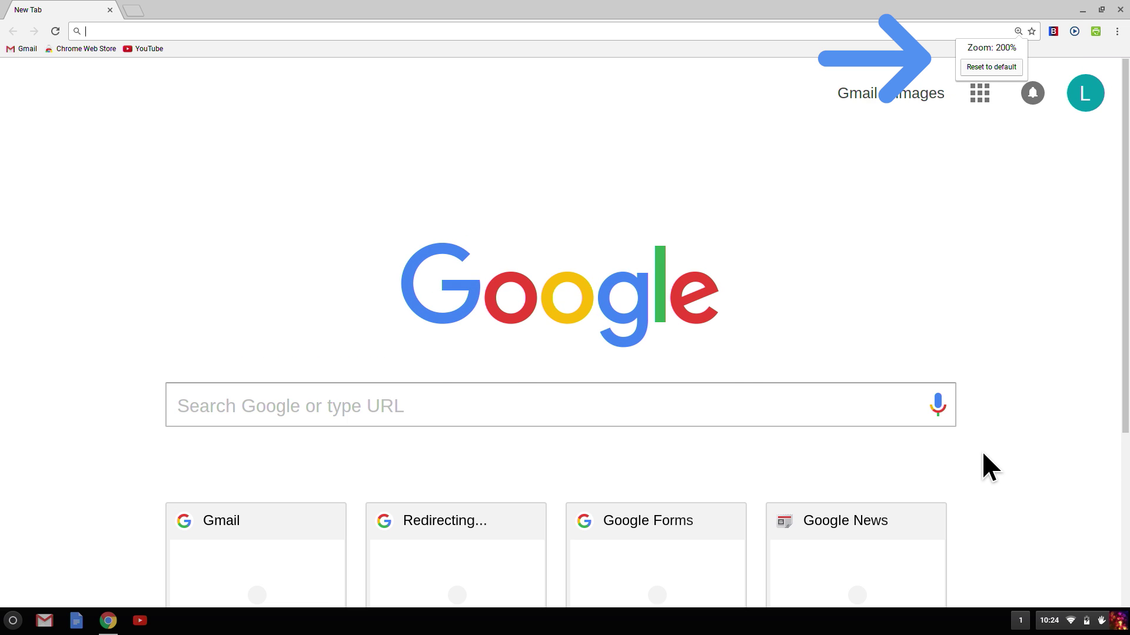
key(ctrl+plus)
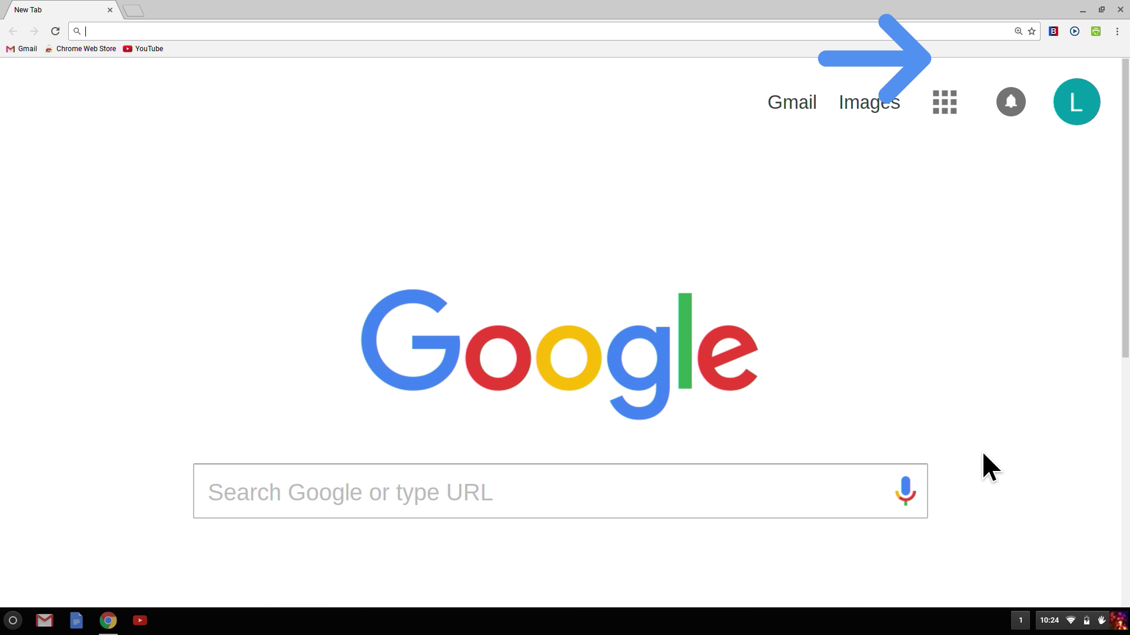
key(ctrl+plus)
key(ctrl+plus)
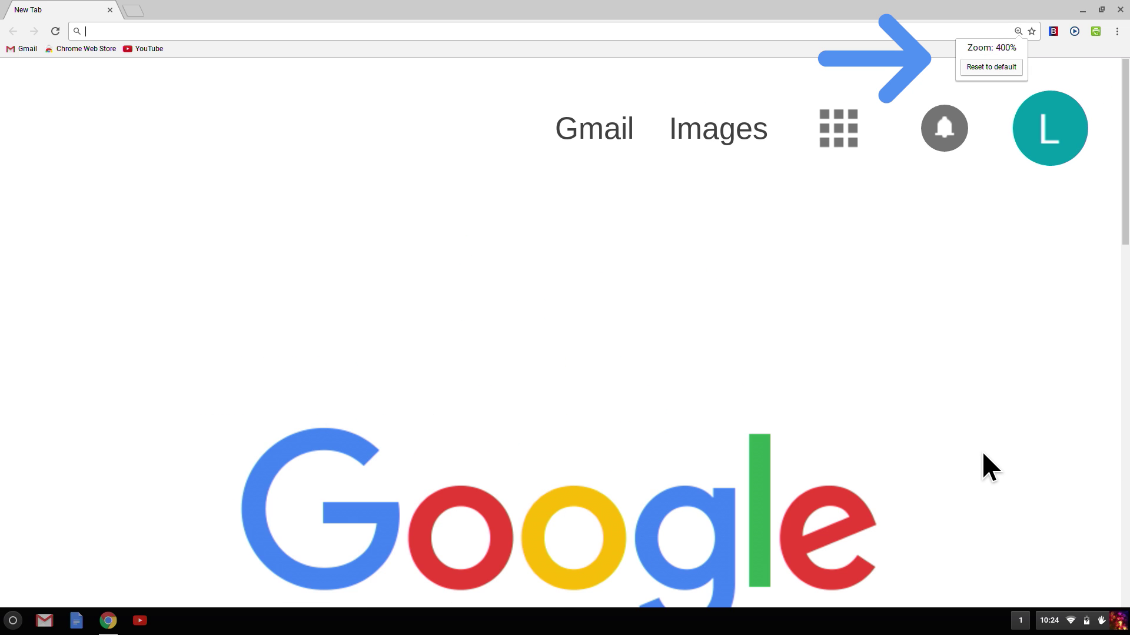
key(ctrl+plus)
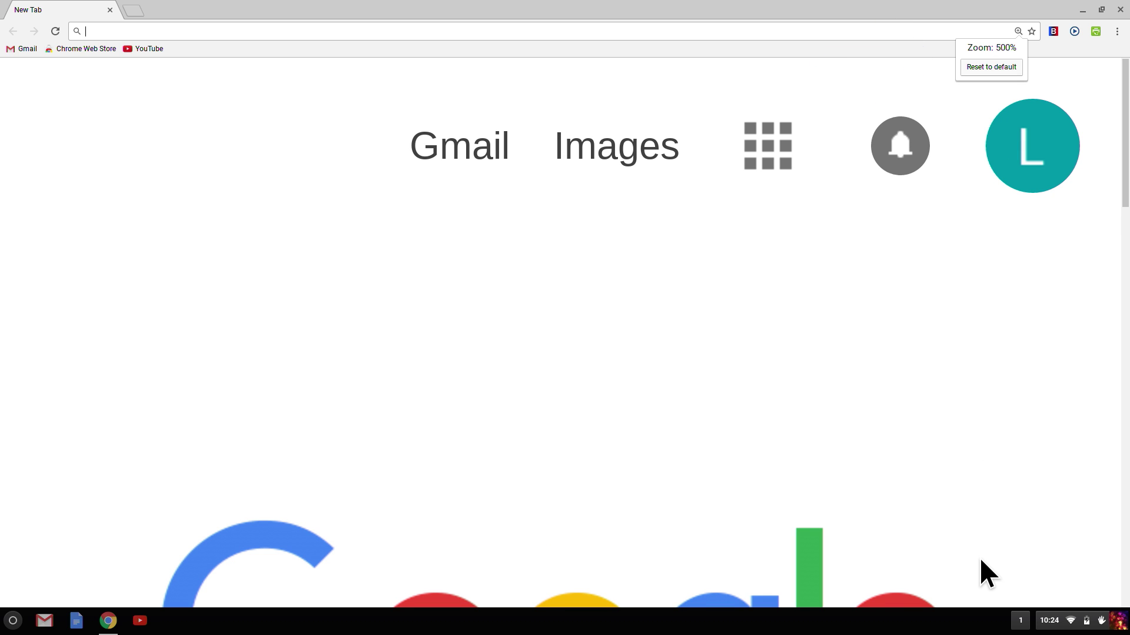
scroll(1012, 399, down, 3)
scroll(1012, 399, down, 2)
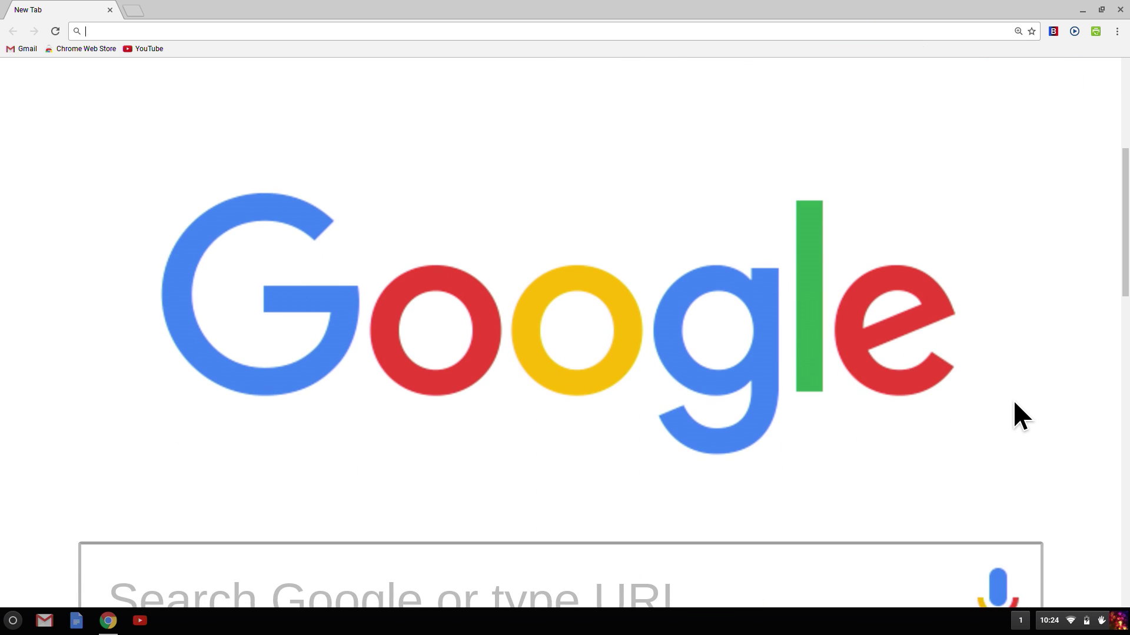
key(ctrl+minus)
key(ctrl+minus)
key(ctrl+minus)
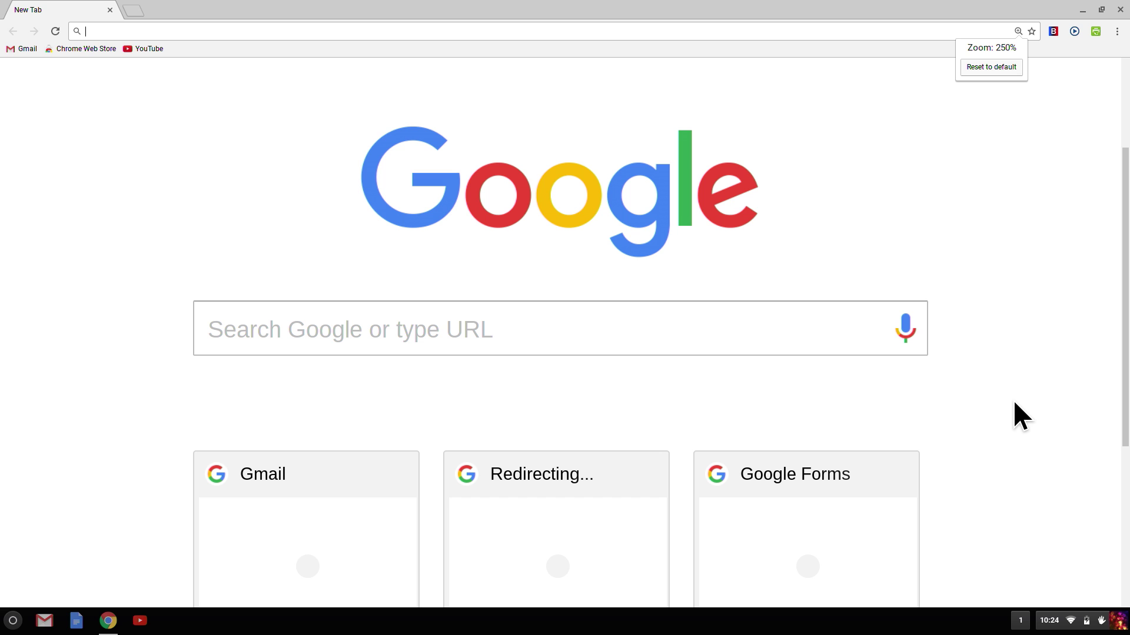
scroll(1012, 400, up, 3)
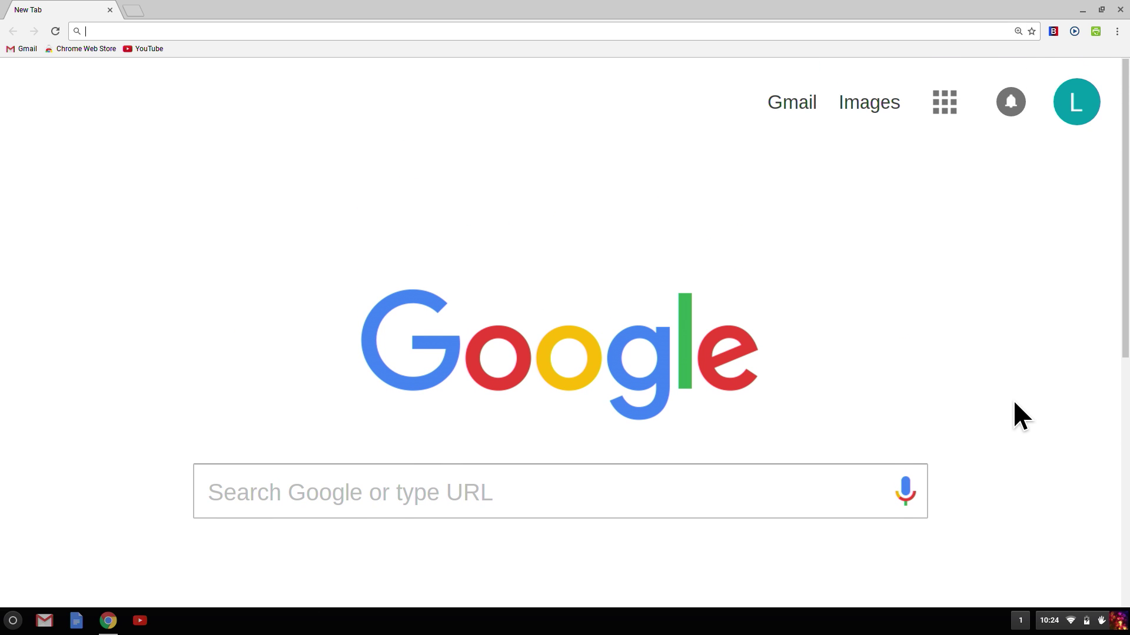
key(ctrl+0)
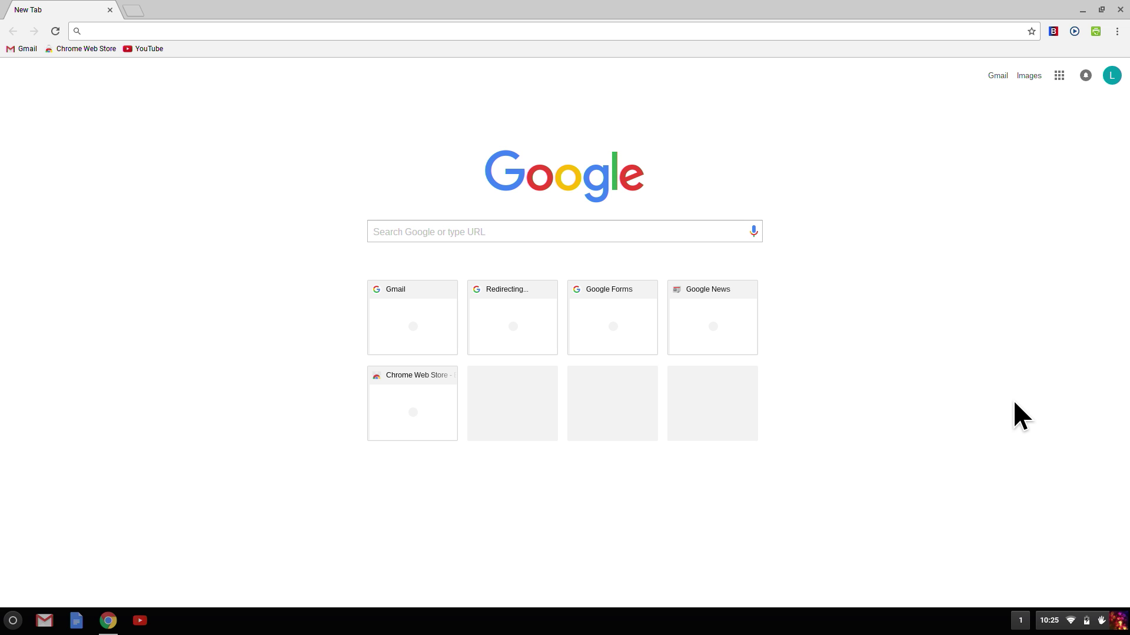
- Enlarge the whole interface to its largest, restore 1920x1080, then zoom the page to 125%
key(ctrl+shift+plus)
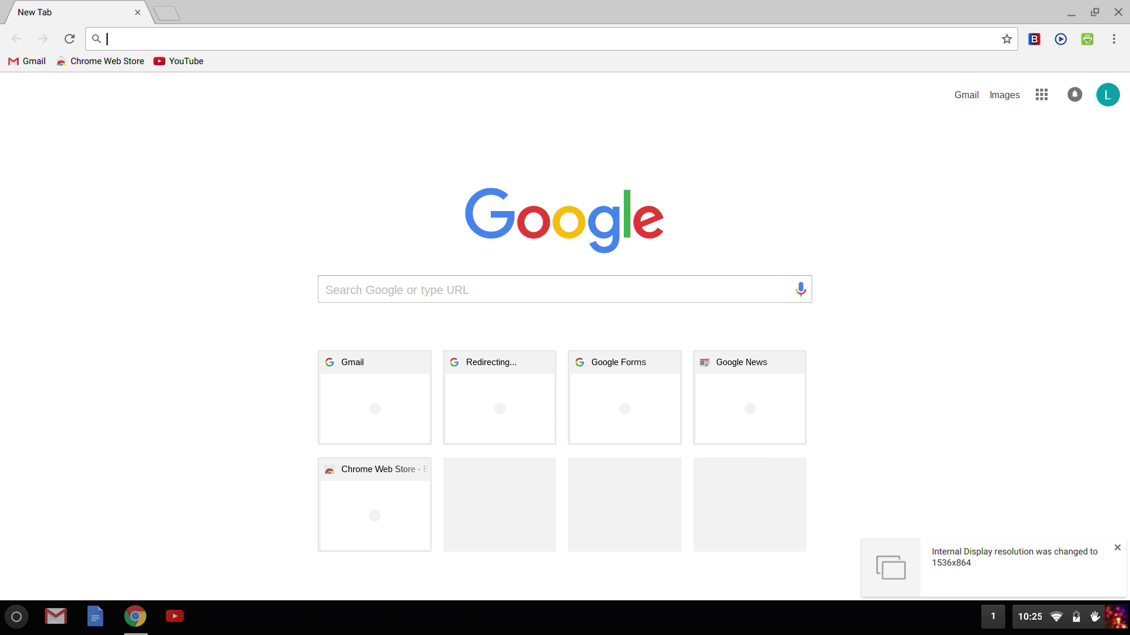
key(ctrl+shift+plus)
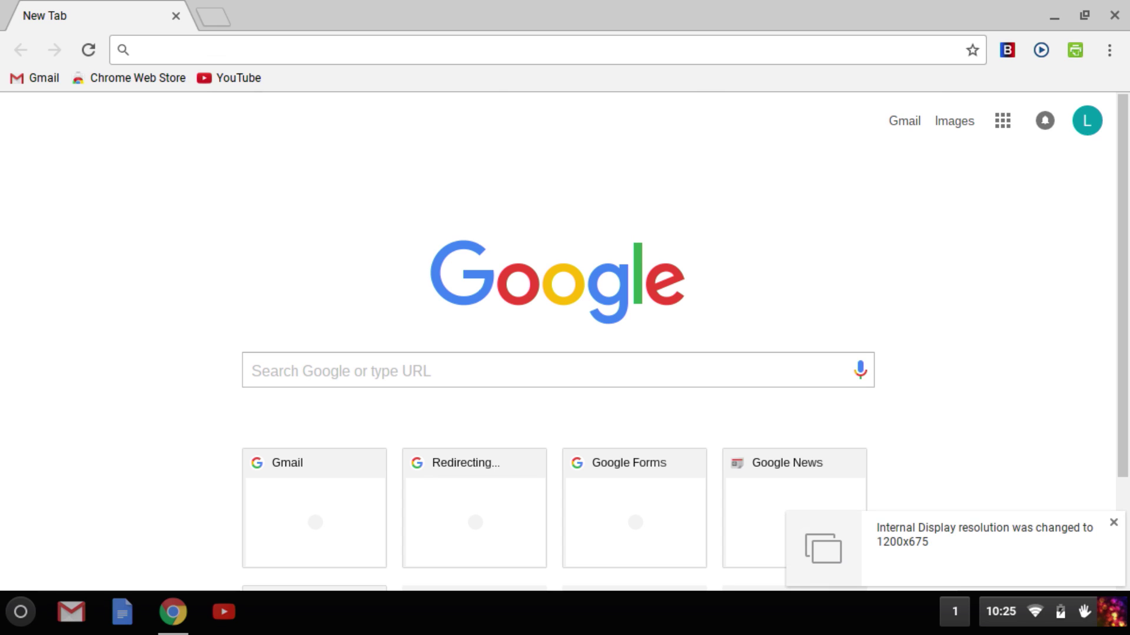
key(ctrl+shift+plus)
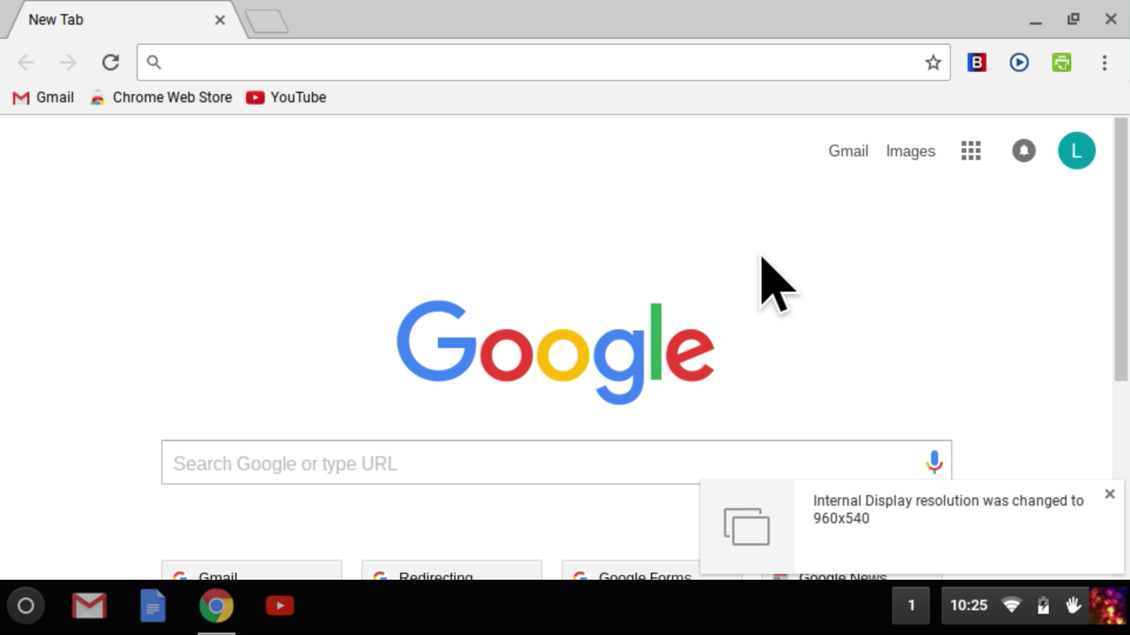
key(ctrl+shift+minus)
key(ctrl+shift+minus)
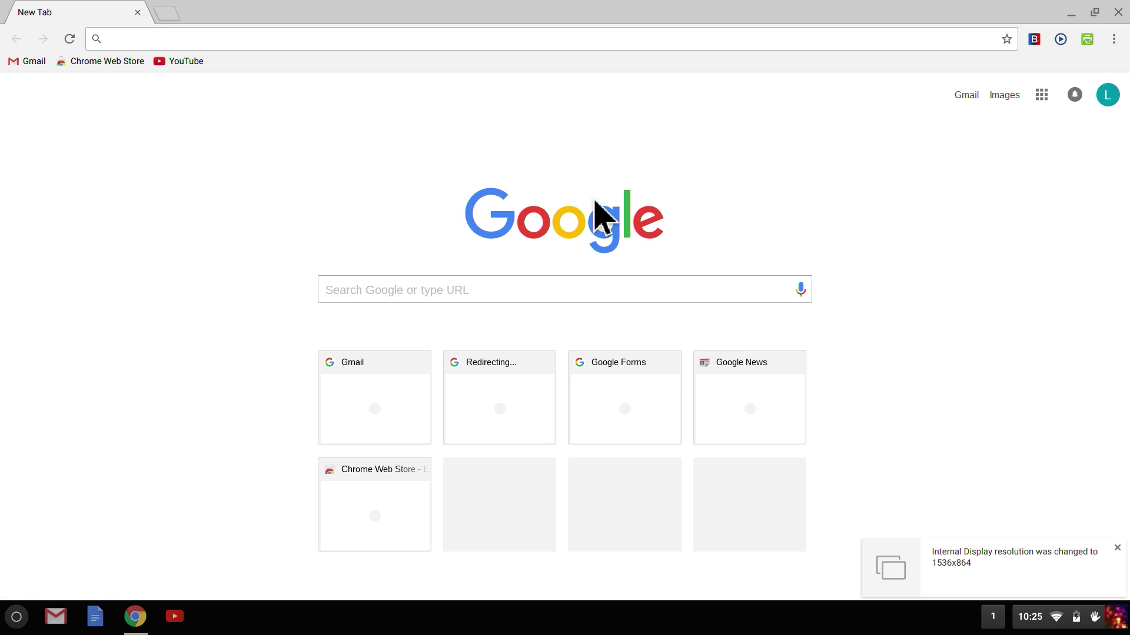
key(ctrl+shift+minus)
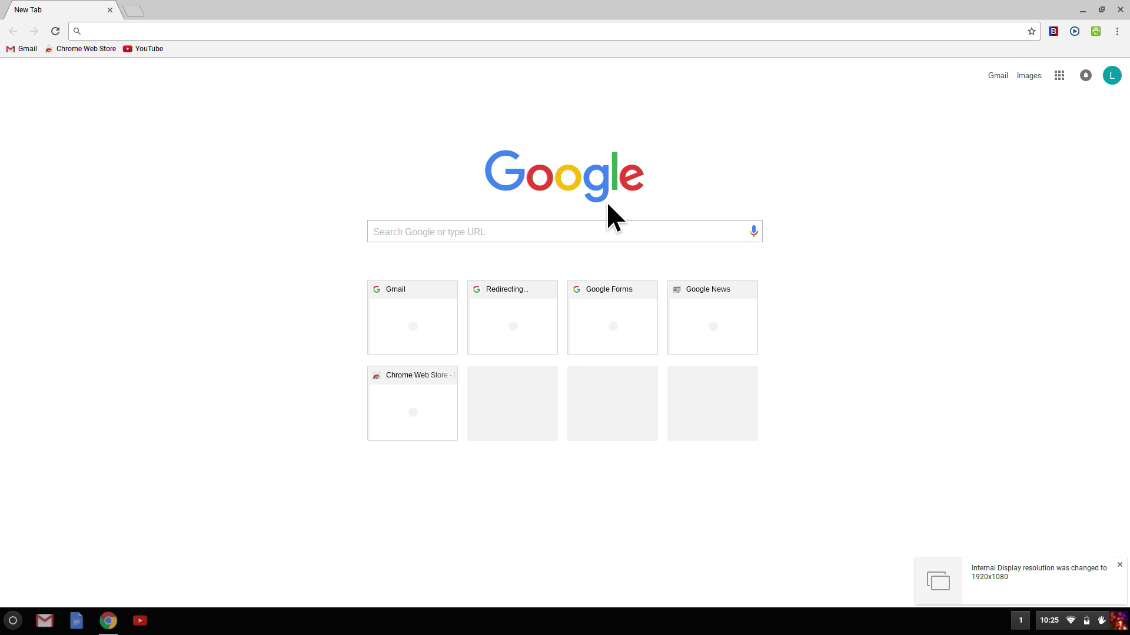
key(ctrl+plus)
key(ctrl+plus)
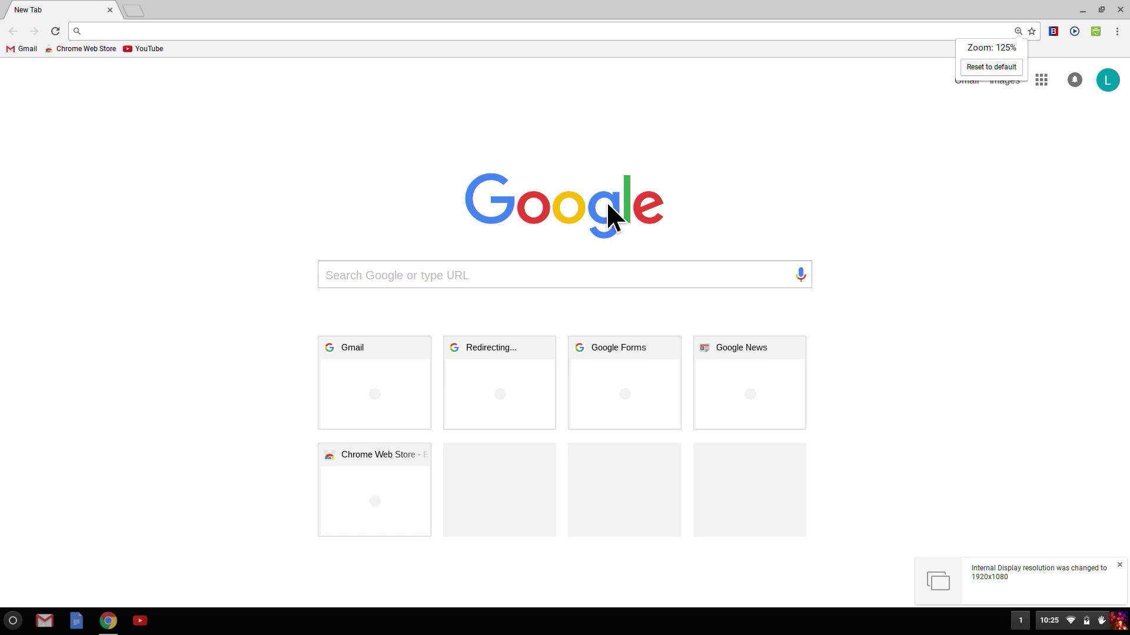
key(ctrl+plus)
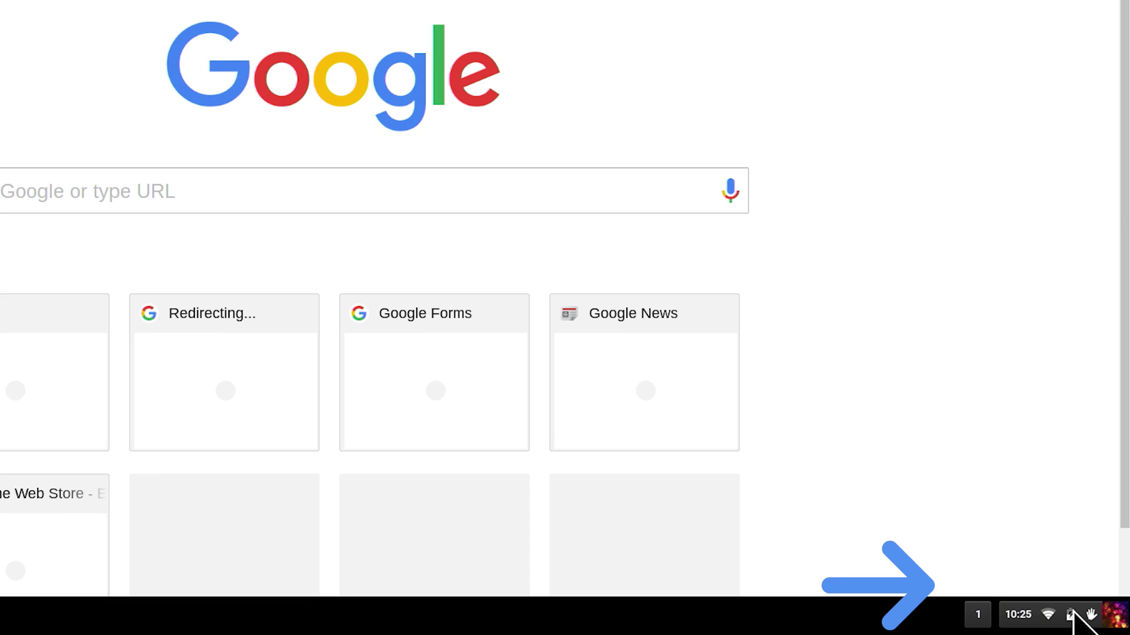
- Reveal the system status menu from the shelf to reach Settings
click(1071, 615)
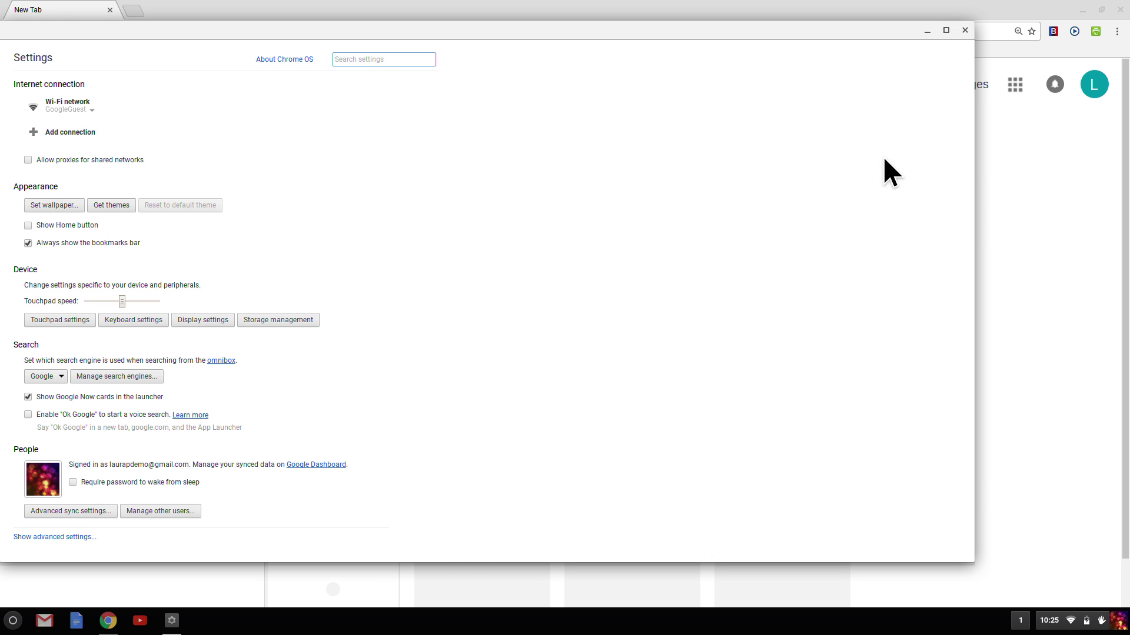
- Search the settings for accessibility and enable the screen magnifier
click(406, 60)
text(accessibility)
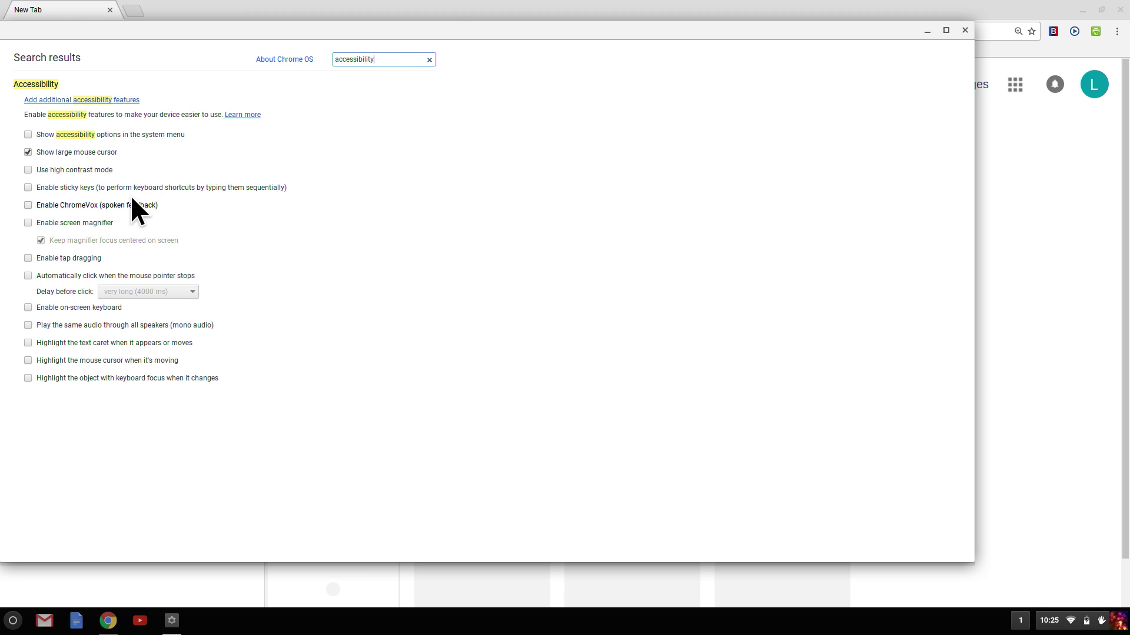
click(97, 223)
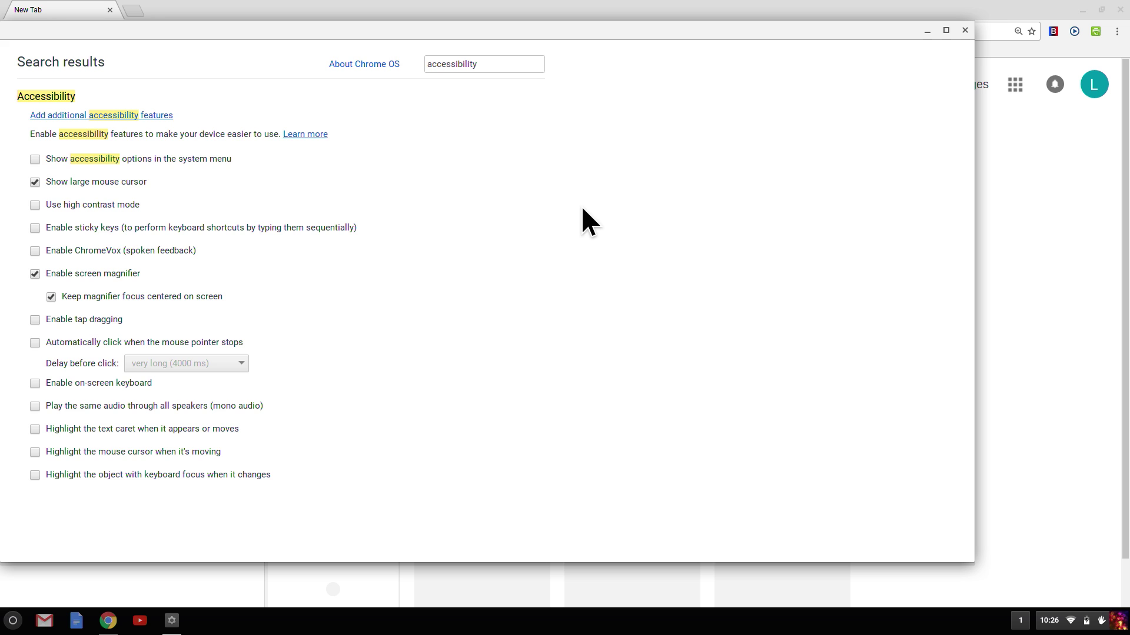
- Increase magnification one step and enable high contrast mode
key(ctrl+plus)
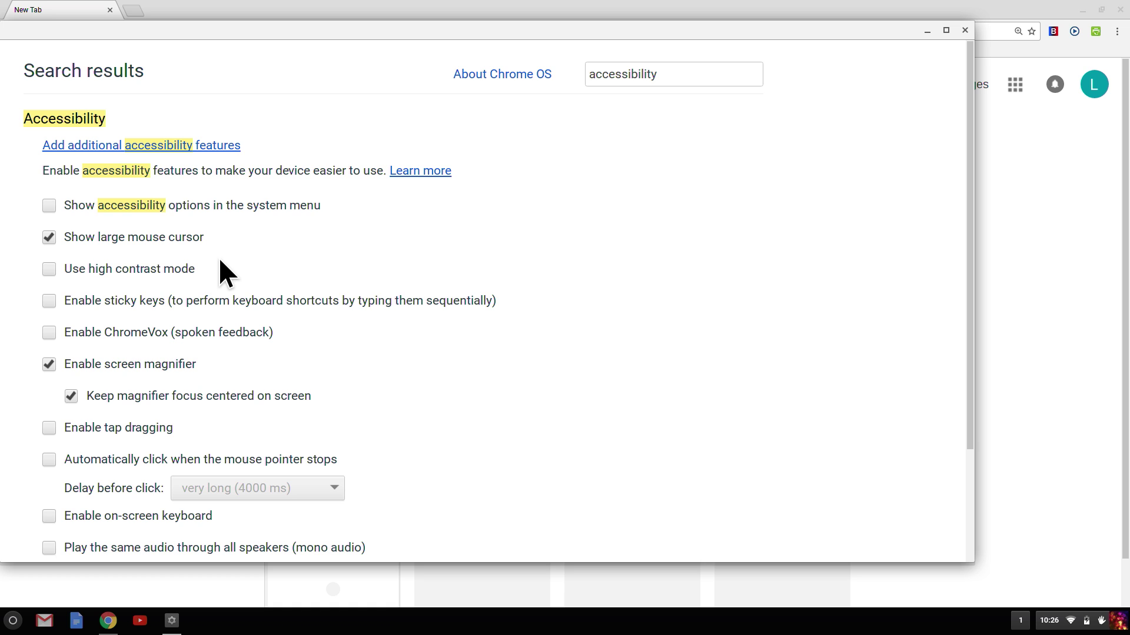
click(147, 269)
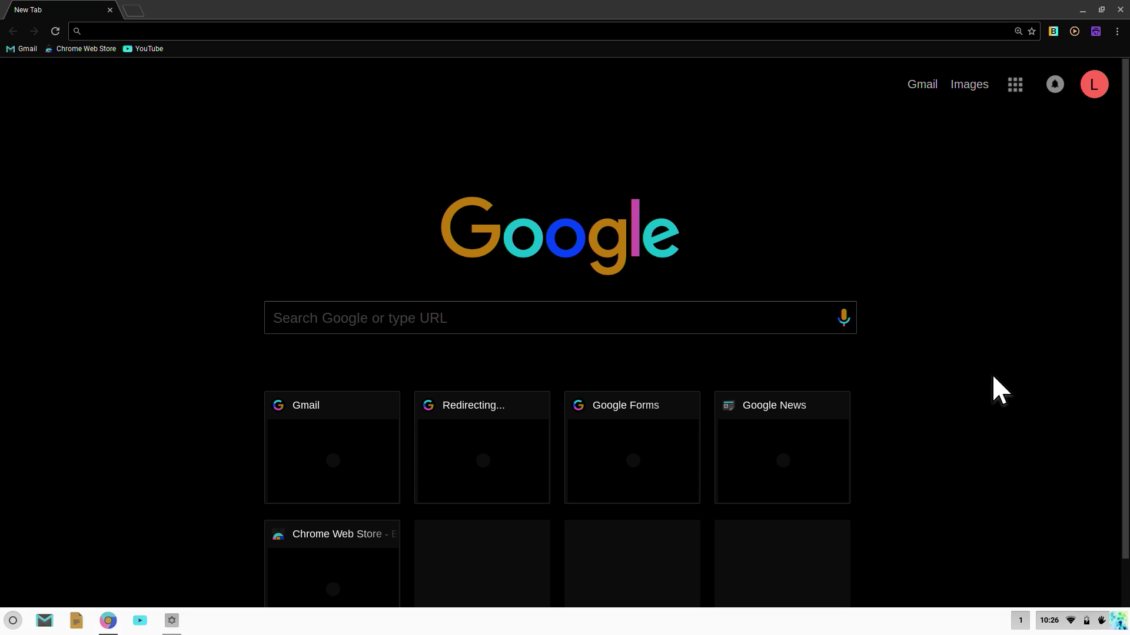
- Reach Settings via Chrome's menu, move focus to high contrast mode and uncheck it
key(alt+f)
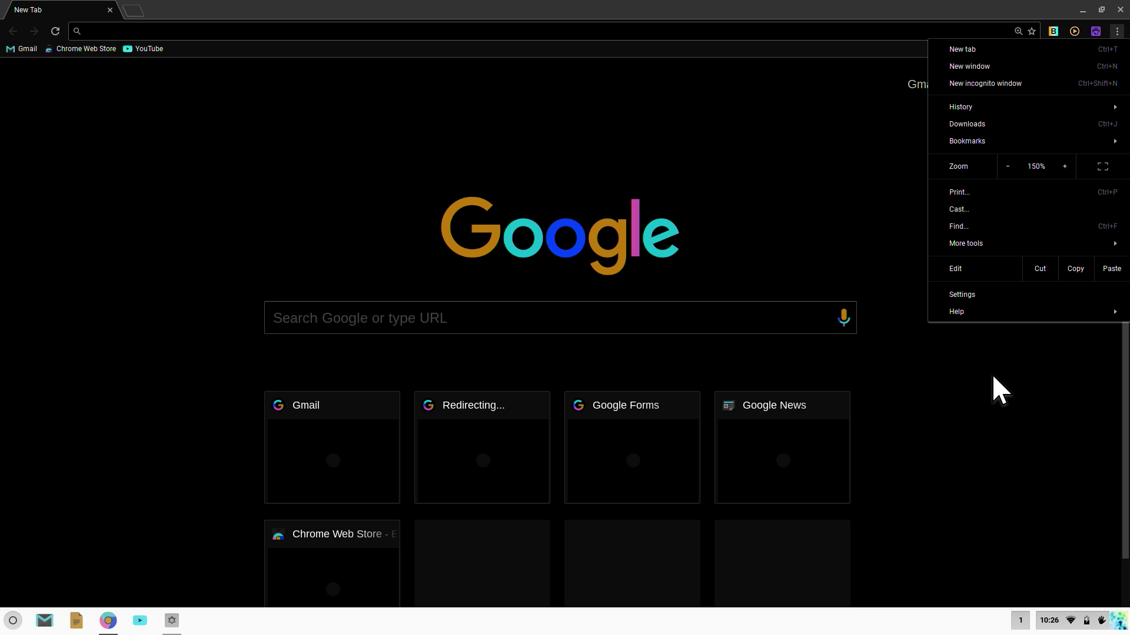
key(s)
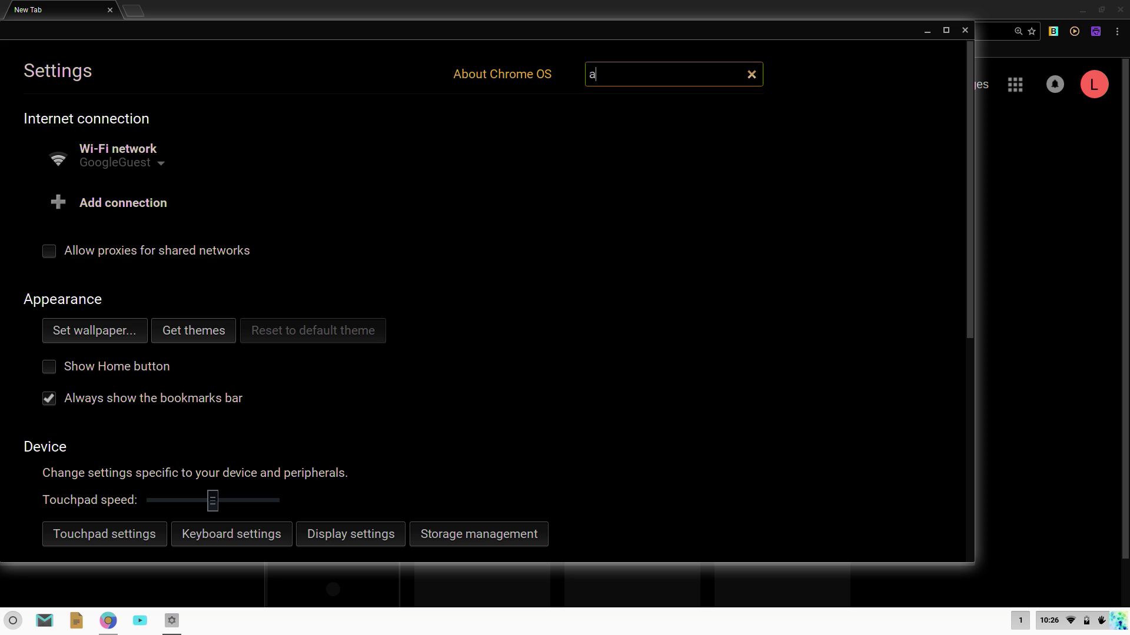
text(accessibility)
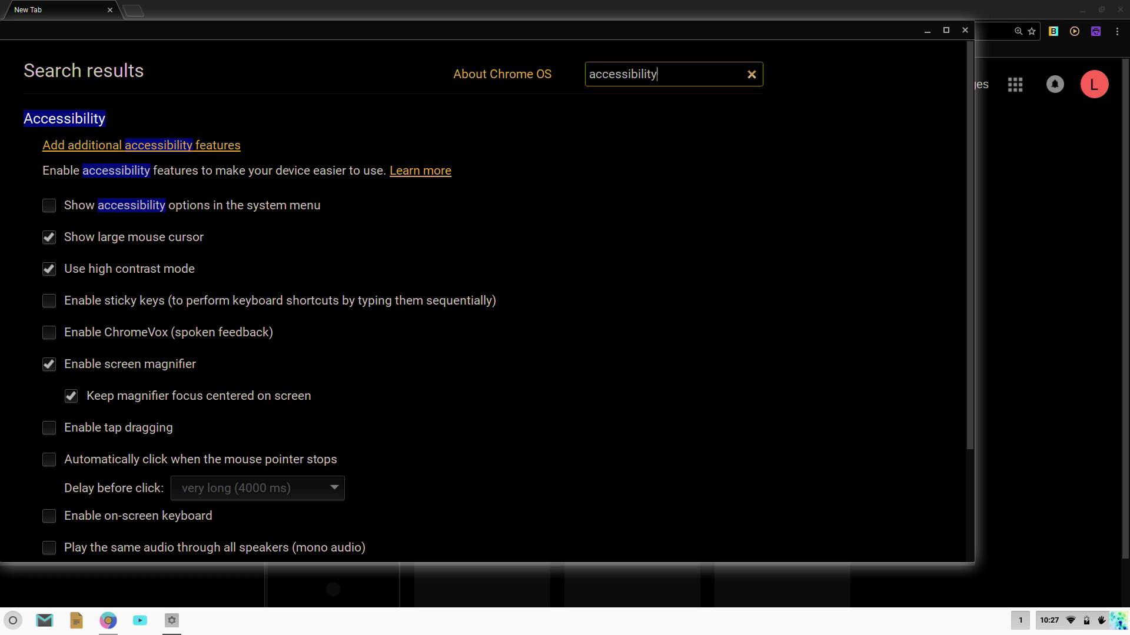
key(Tab)
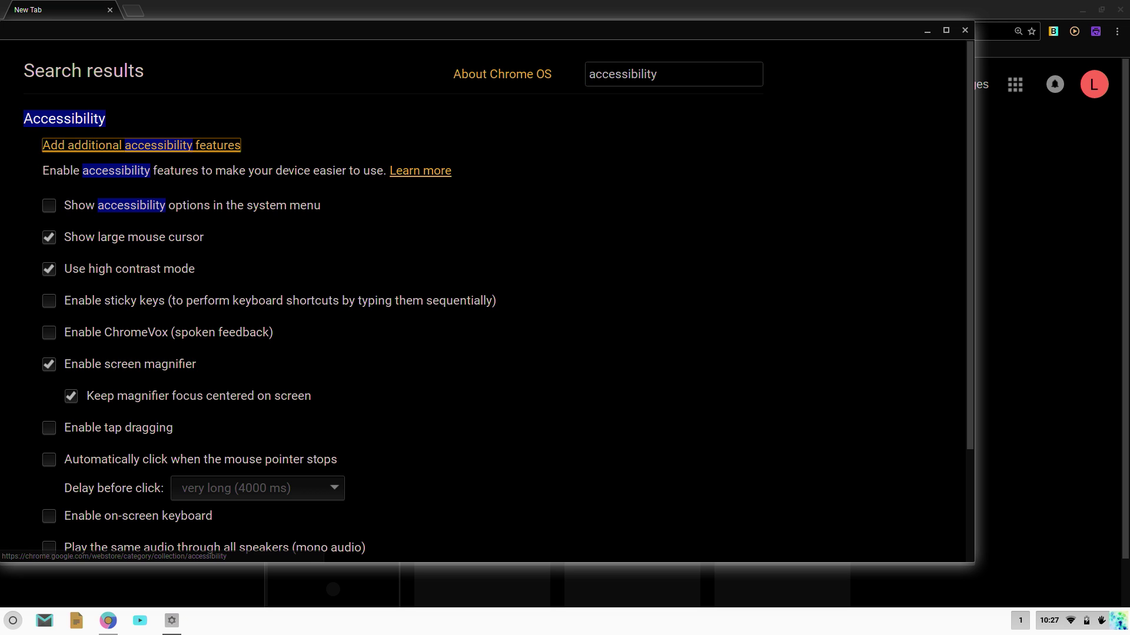
key(Tab)
key(Tab)
key(Tab)
key(Tab)
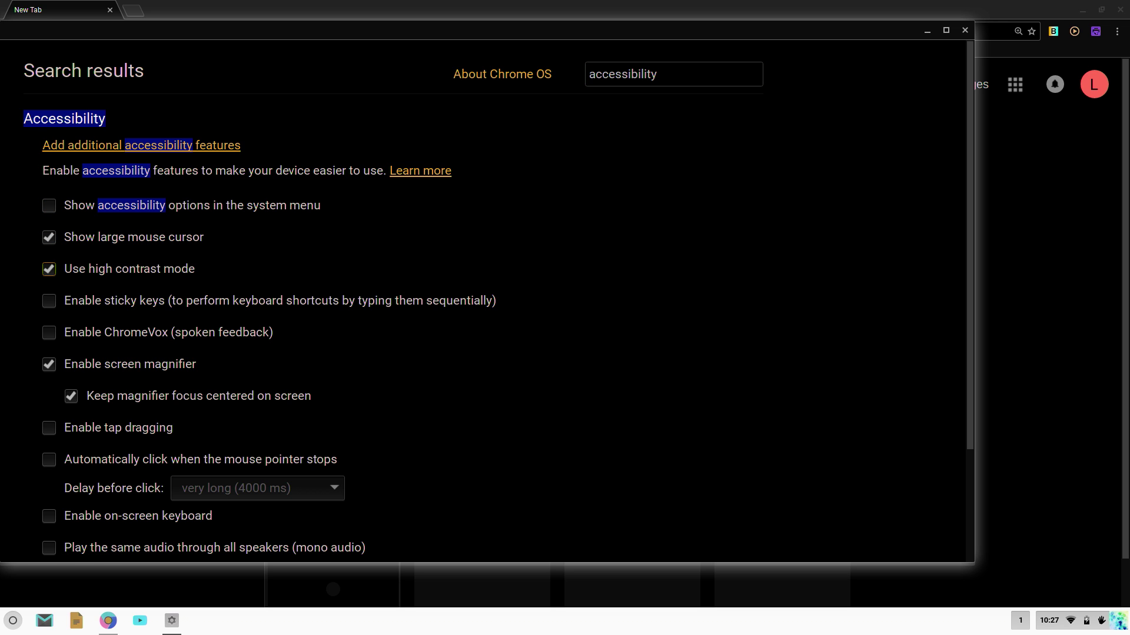
key(space)
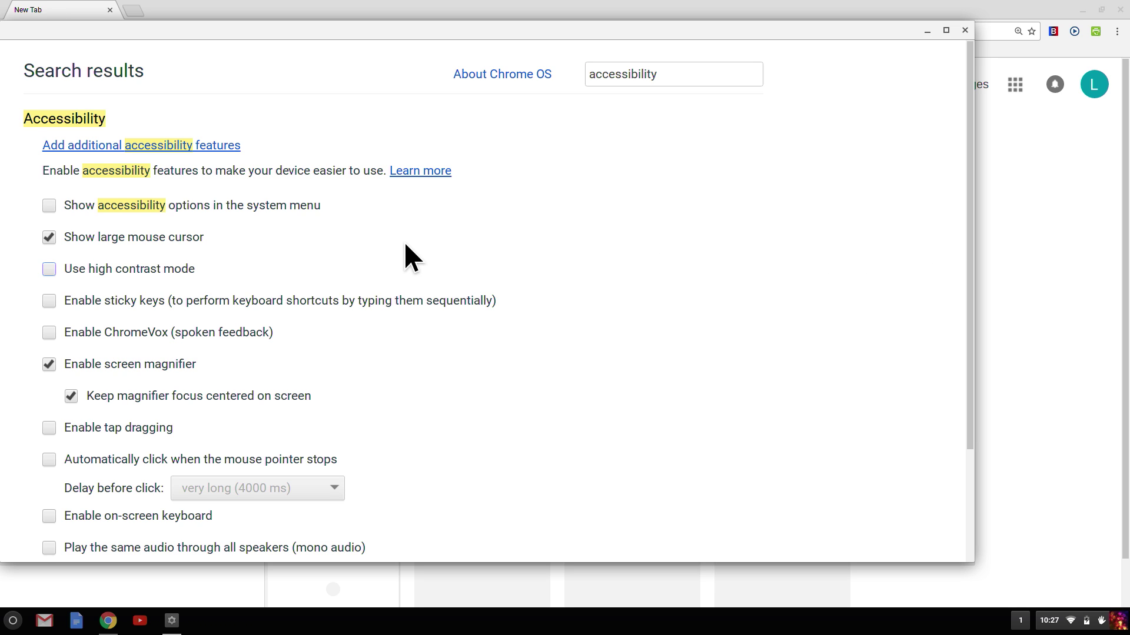
- Disable the large mouse cursor, focus the settings search, then move focus away
click(163, 237)
click(656, 74)
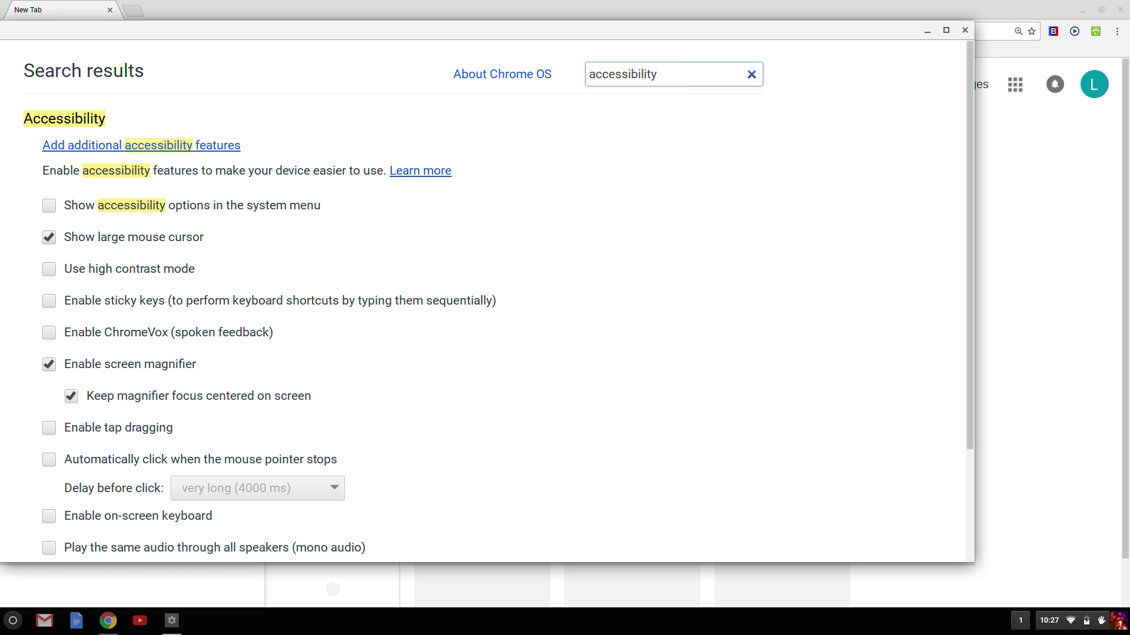
click(647, 185)
scroll(647, 184, down, 3)
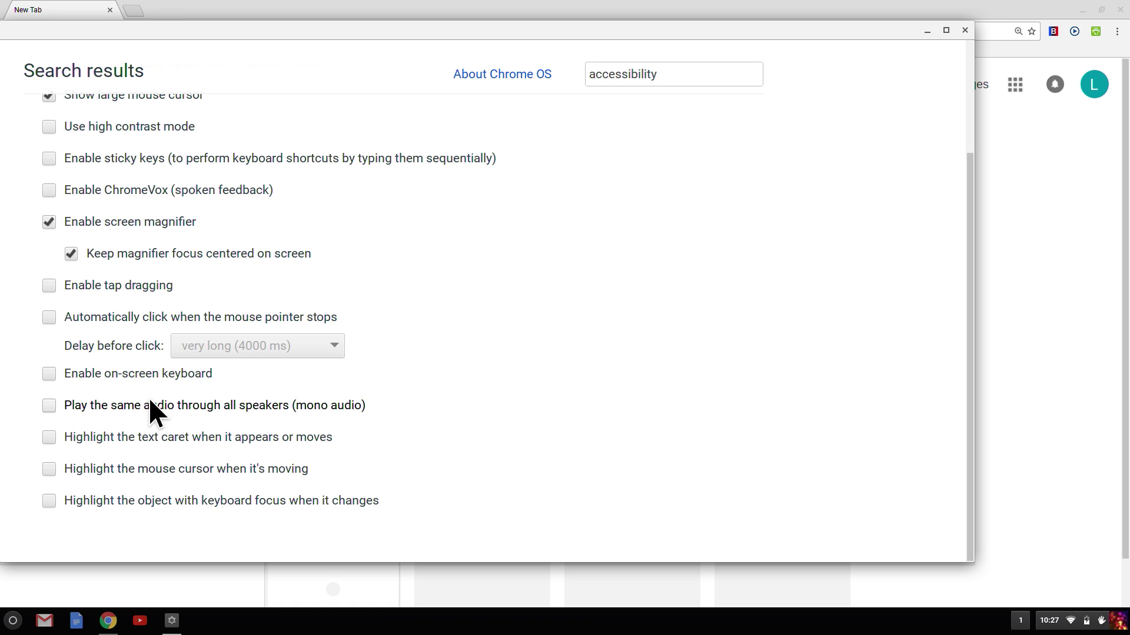
- Enable text caret highlighting and move the caret left then right through 'accessibility'
click(76, 440)
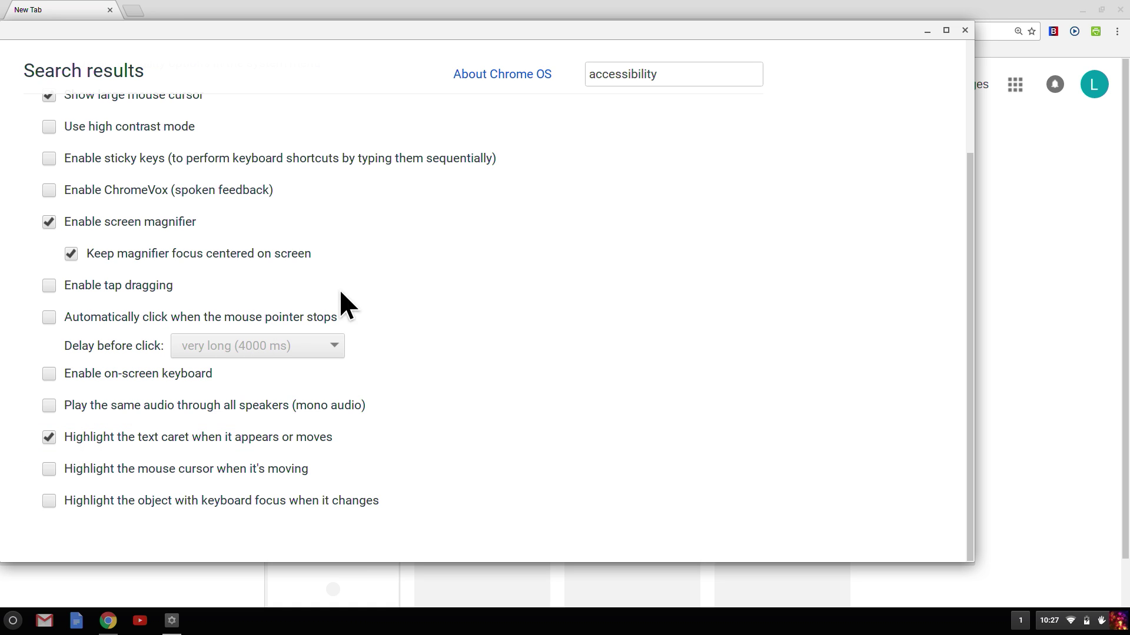
click(702, 78)
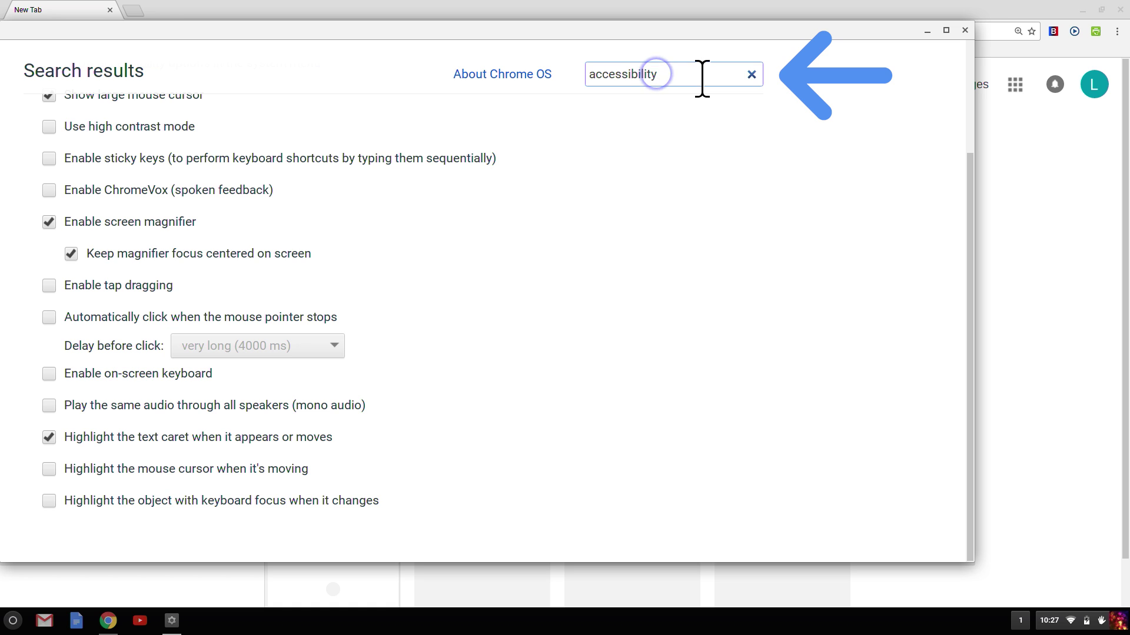
key(Left)
key(Left)
key(Left)
key(Left)
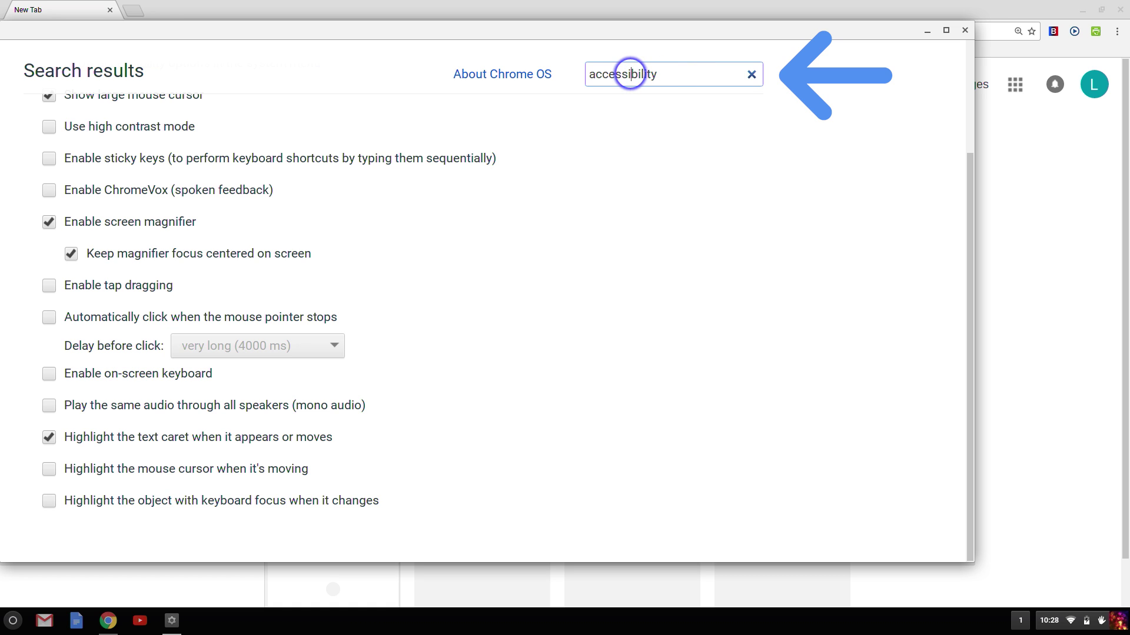
key(Left)
key(Left)
key(Left)
key(Left)
key(Left)
key(Left)
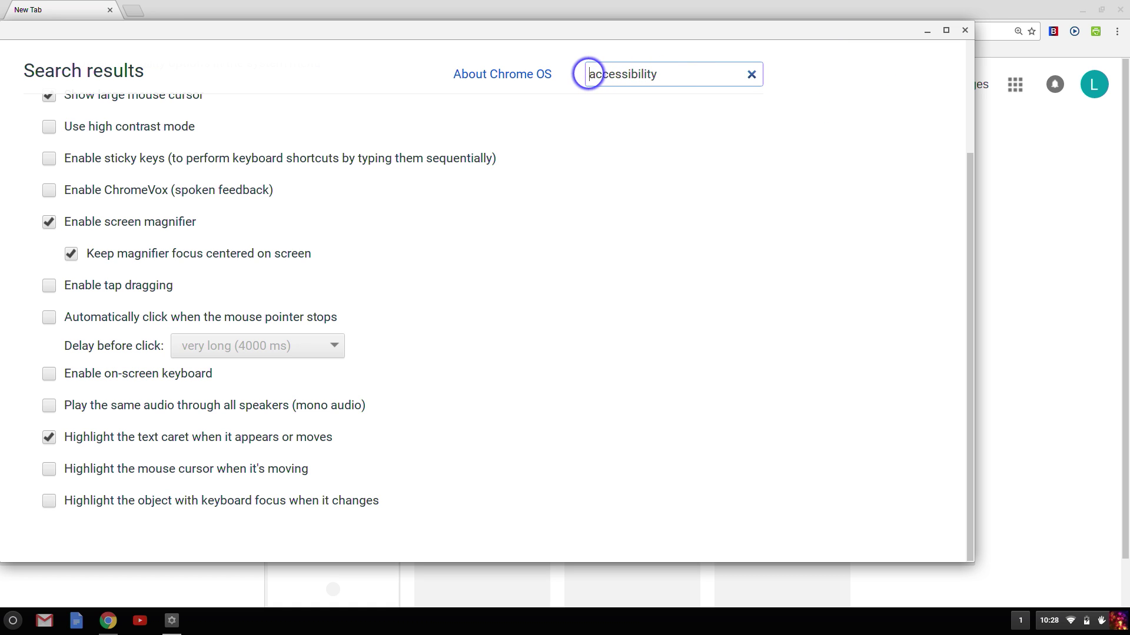
key(Right)
key(Right)
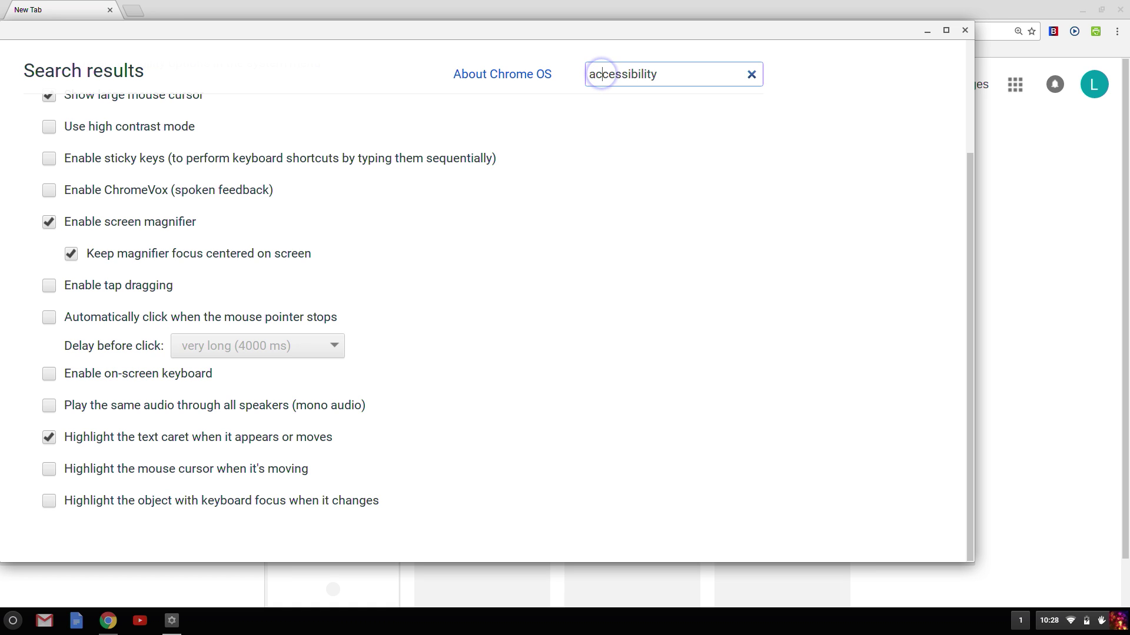
key(Right)
key(Right)
key(Right)
key(Right)
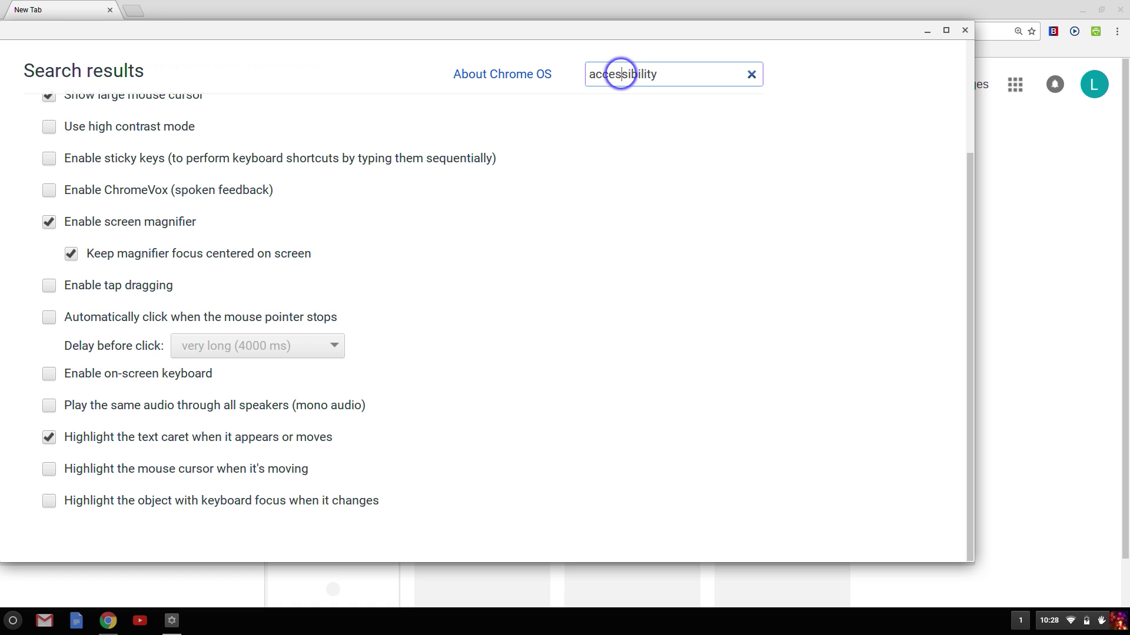
key(Right)
key(Right)
key(Right)
key(Right)
key(Right)
key(Right)
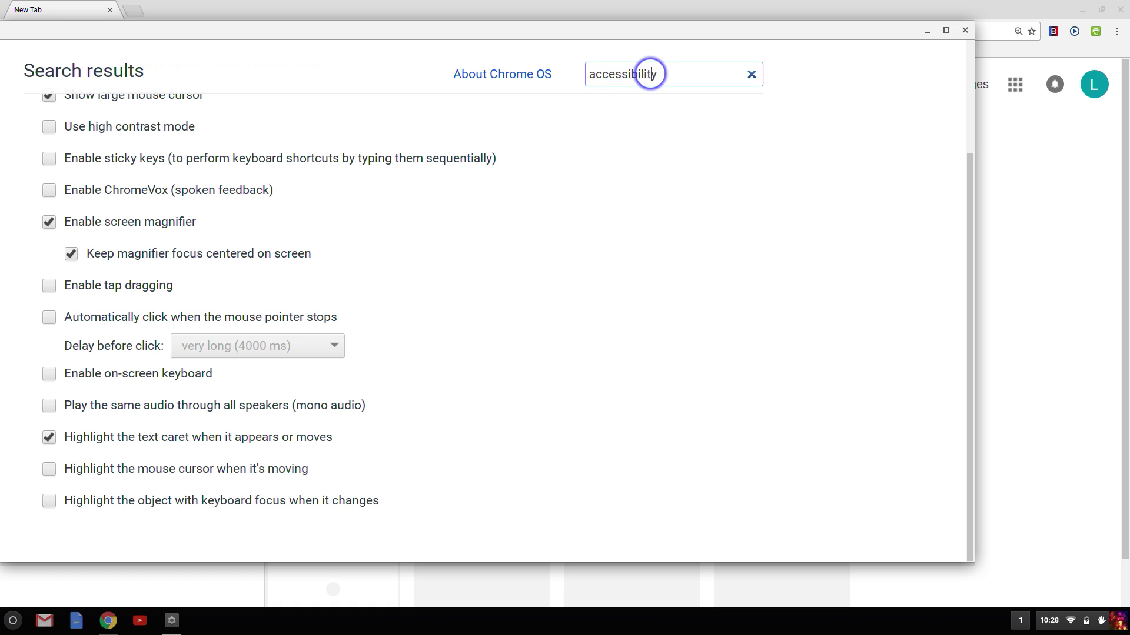
key(Right)
- Disable text caret highlighting, then toggle high contrast mode on and back off
click(157, 436)
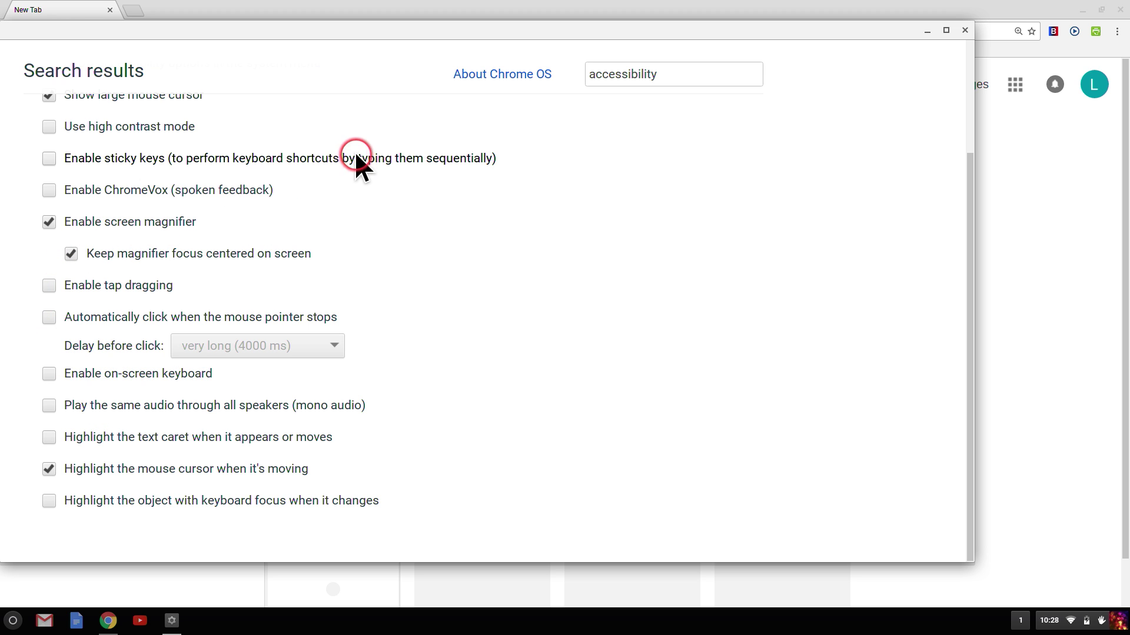
click(50, 127)
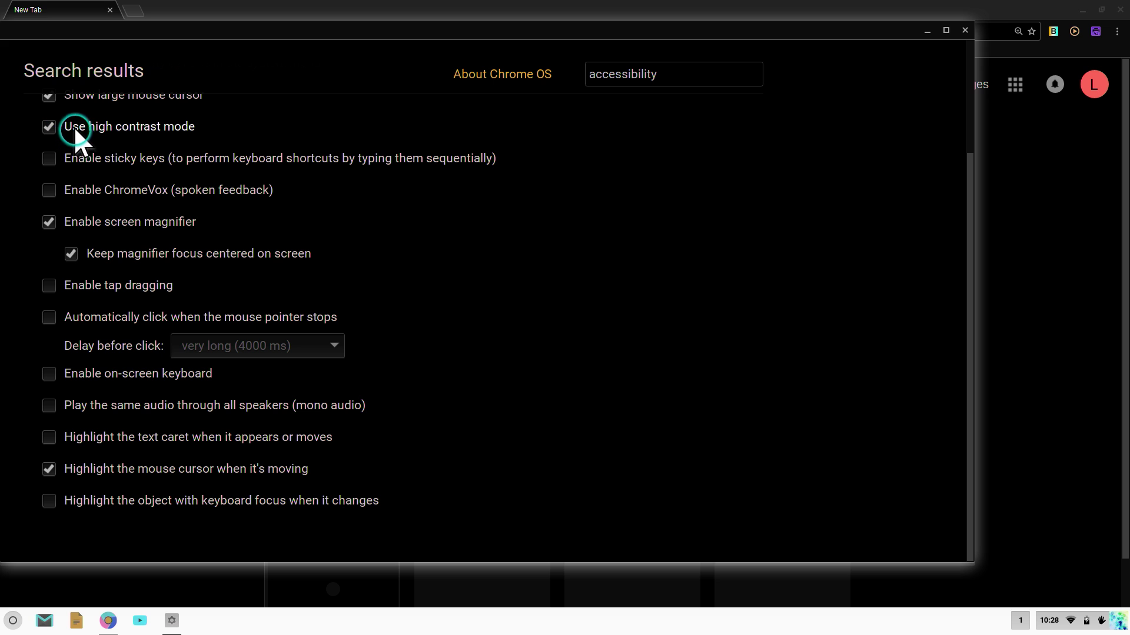
click(50, 127)
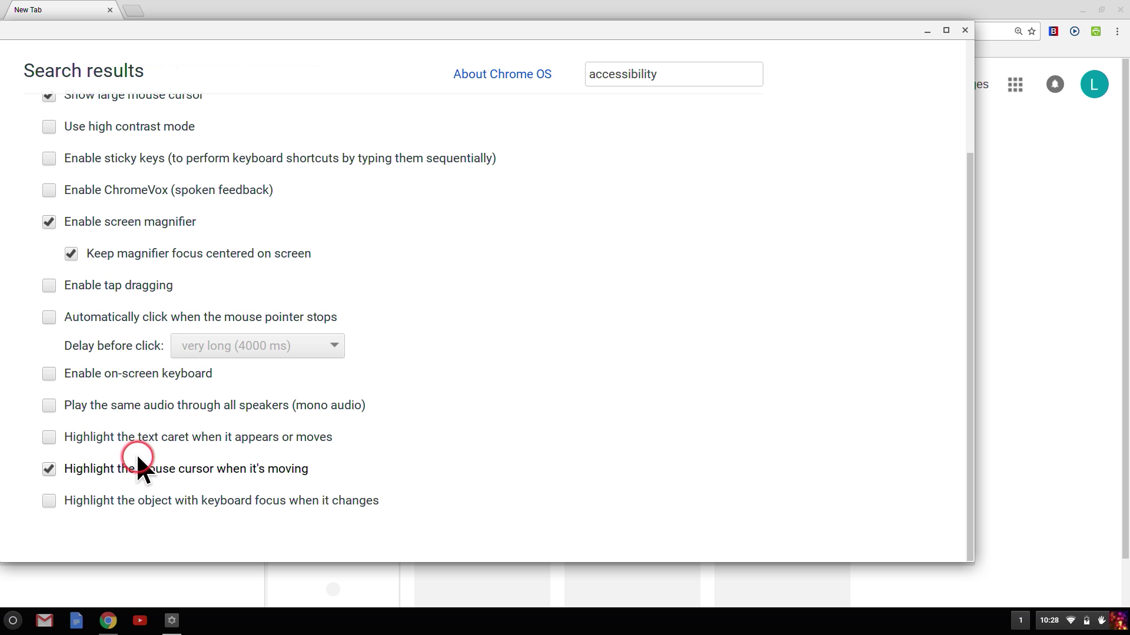
- Swap mouse cursor highlighting for keyboard focus highlighting and step focus through sticky keys to ChromeVox
click(129, 470)
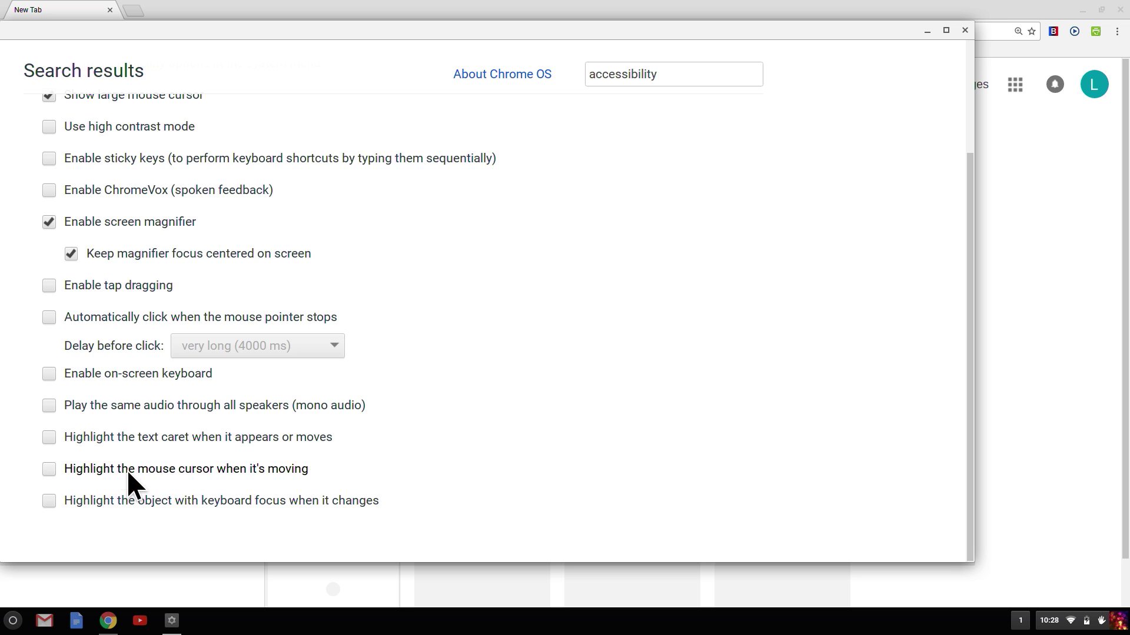
click(102, 499)
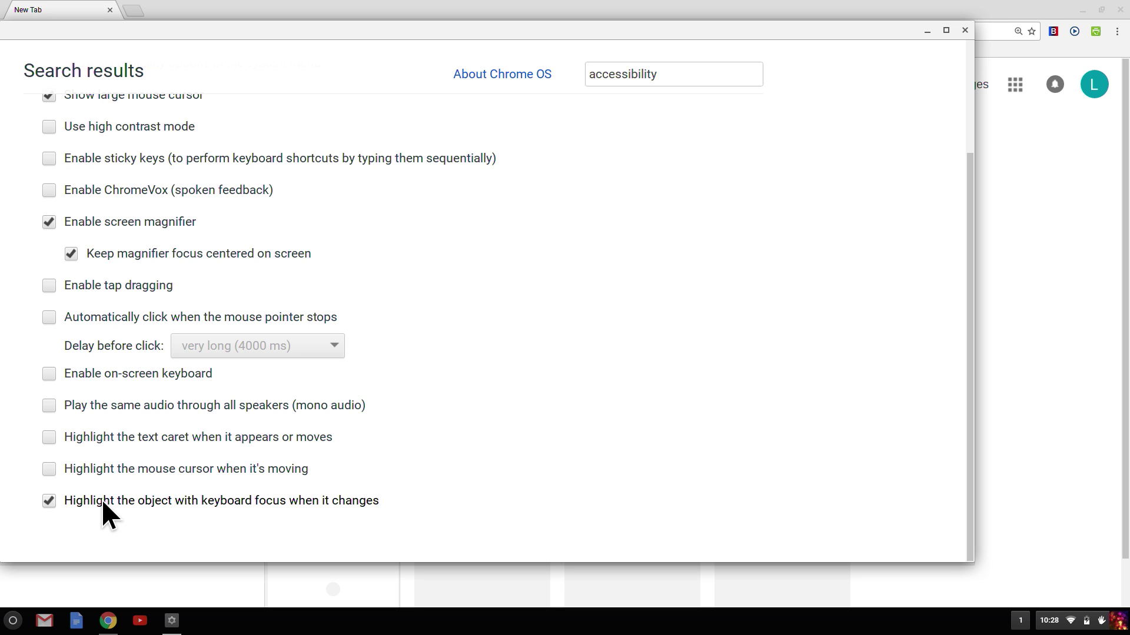
key(Tab)
key(Tab)
key(Tab)
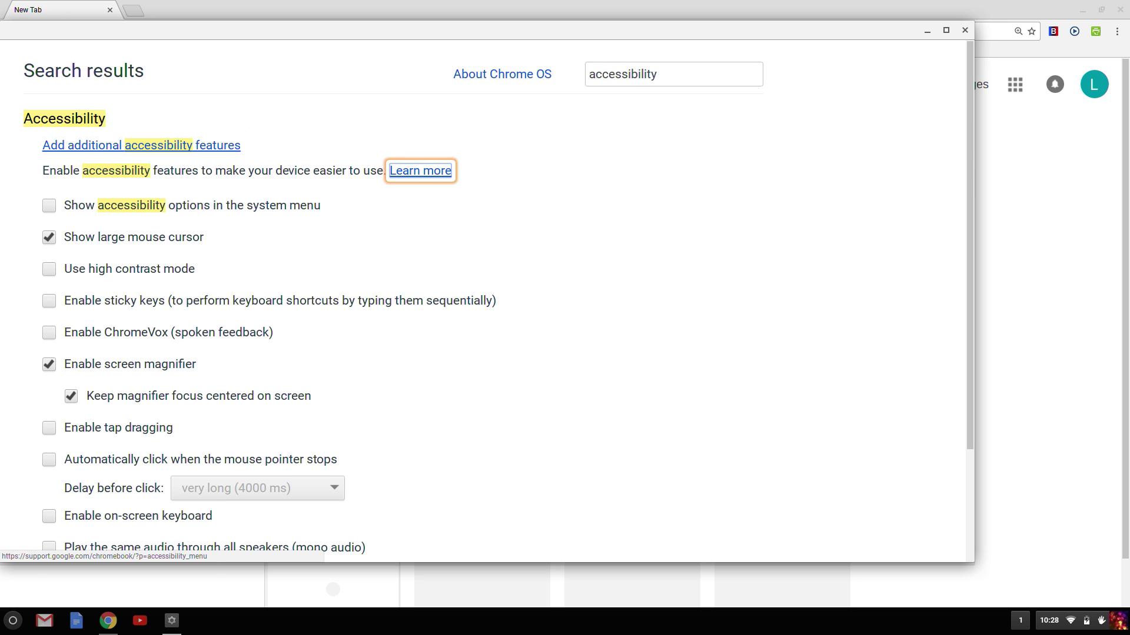
key(Tab)
key(Tab)
key(Tab)
key(Tab)
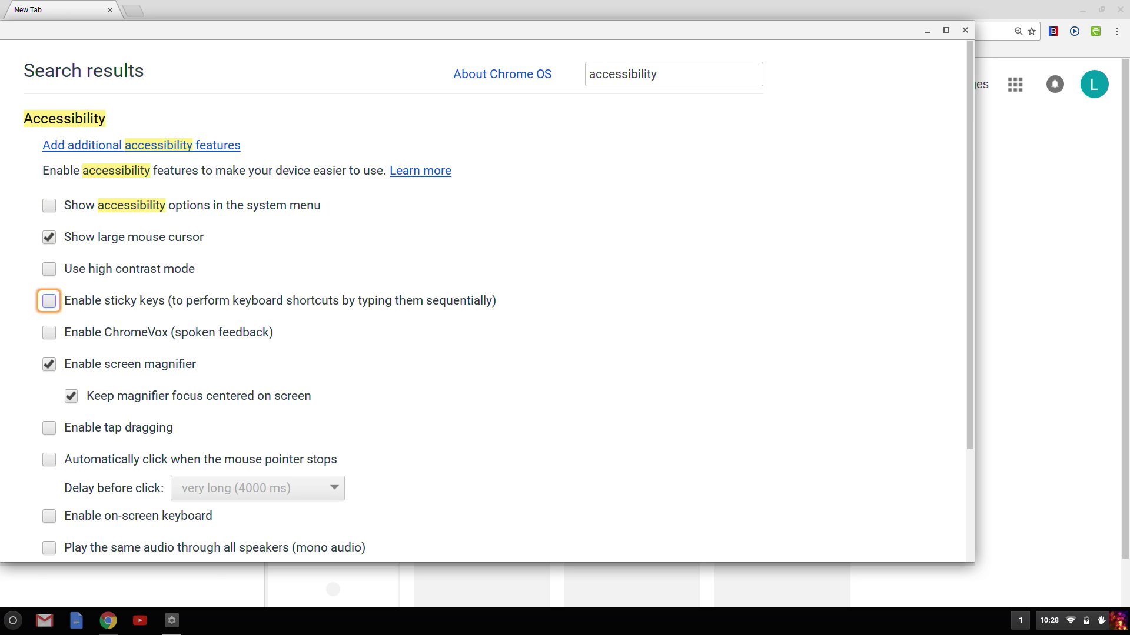
key(Tab)
key(Tab)
key(Tab)
key(Tab)
key(shift+Tab)
key(shift+Tab)
key(shift+Tab)
key(shift+Tab)
key(Tab)
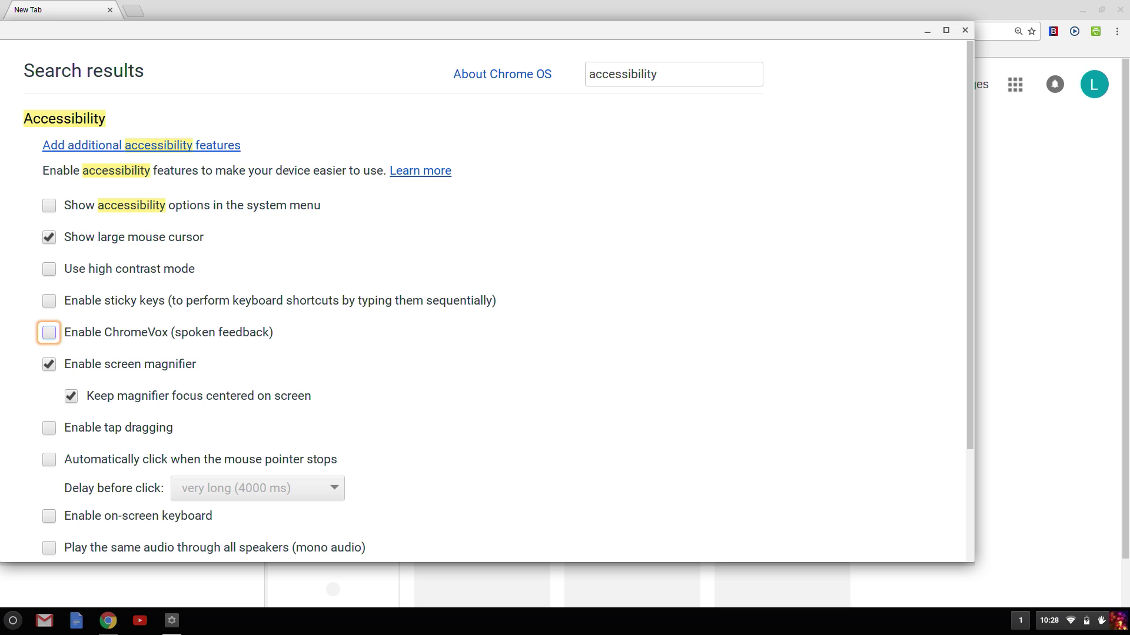